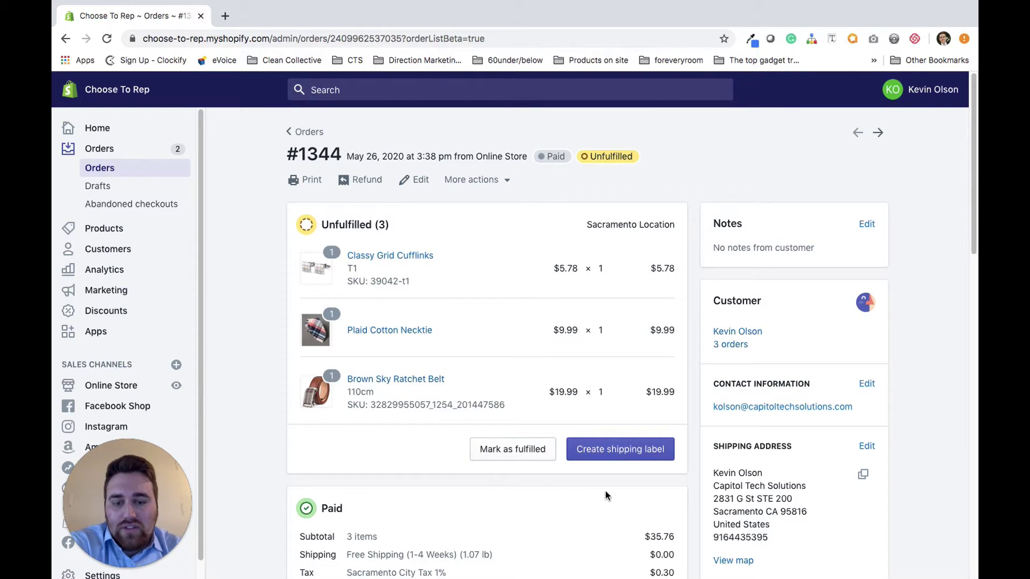
Step: Start a shipping label for order #1344 covering only the Brown Sky Ratchet Belt, with cufflinks and necktie at 0
{"action": "left_click", "coordinate": [608, 450]}
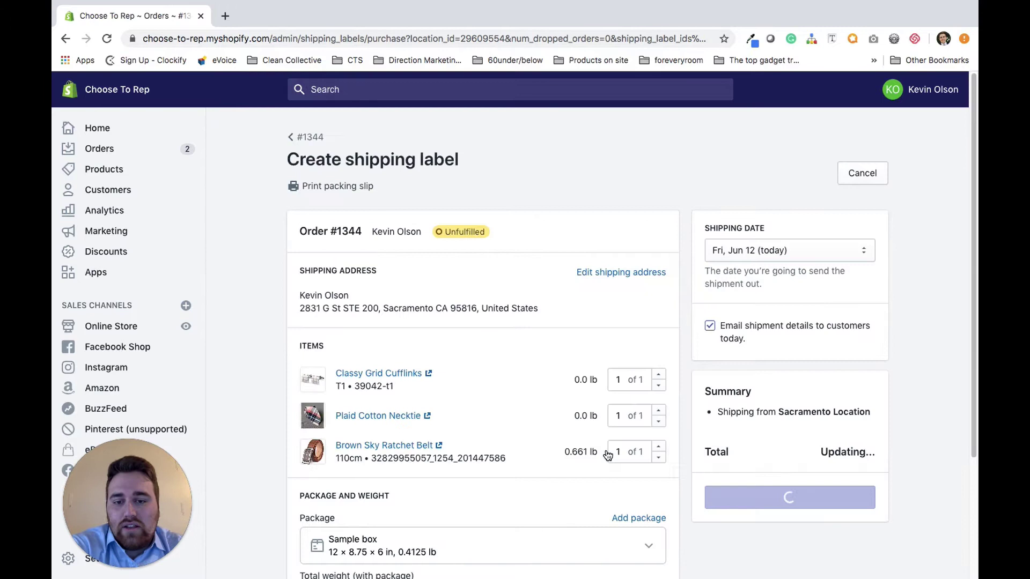
{"action": "scroll", "coordinate": [633, 429], "scroll_direction": "down", "scroll_amount": 1}
{"action": "scroll", "coordinate": [653, 361], "scroll_direction": "down", "scroll_amount": 1}
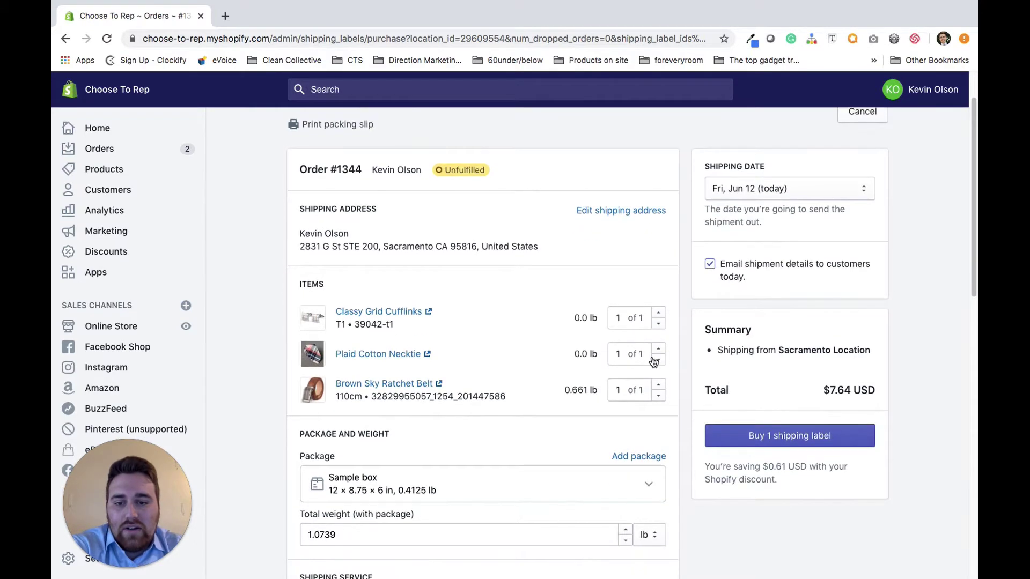
{"action": "left_click", "coordinate": [661, 325]}
{"action": "left_click", "coordinate": [659, 390]}
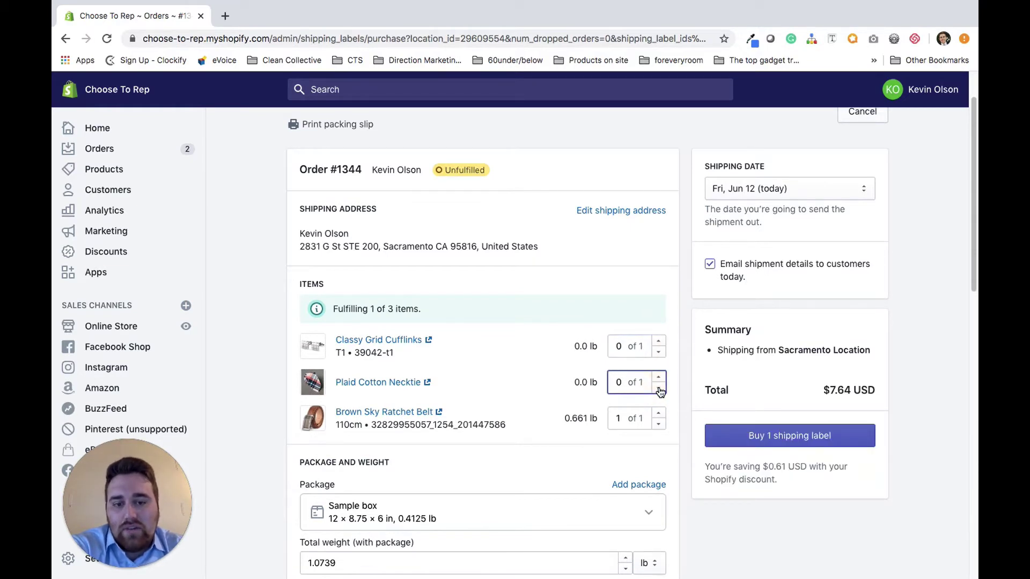
{"action": "scroll", "coordinate": [528, 420], "scroll_direction": "down", "scroll_amount": 2}
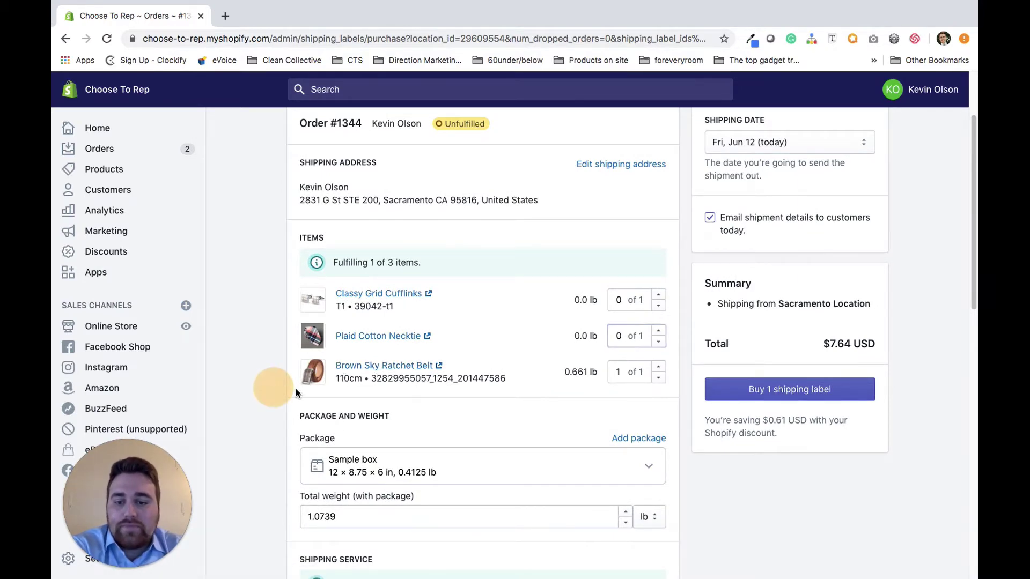
{"action": "scroll", "coordinate": [322, 408], "scroll_direction": "down", "scroll_amount": 5}
Step: Ship the belt in a Priority Mail Padded Flat Rate Envelope and buy its $7.75 USPS Priority Mail label
{"action": "left_click", "coordinate": [415, 308]}
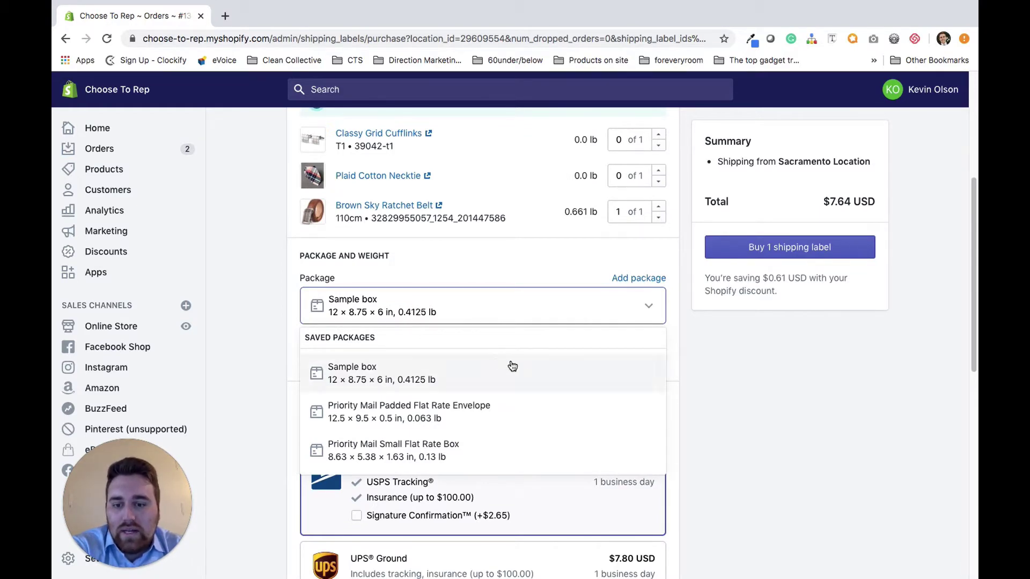
{"action": "left_click", "coordinate": [504, 414]}
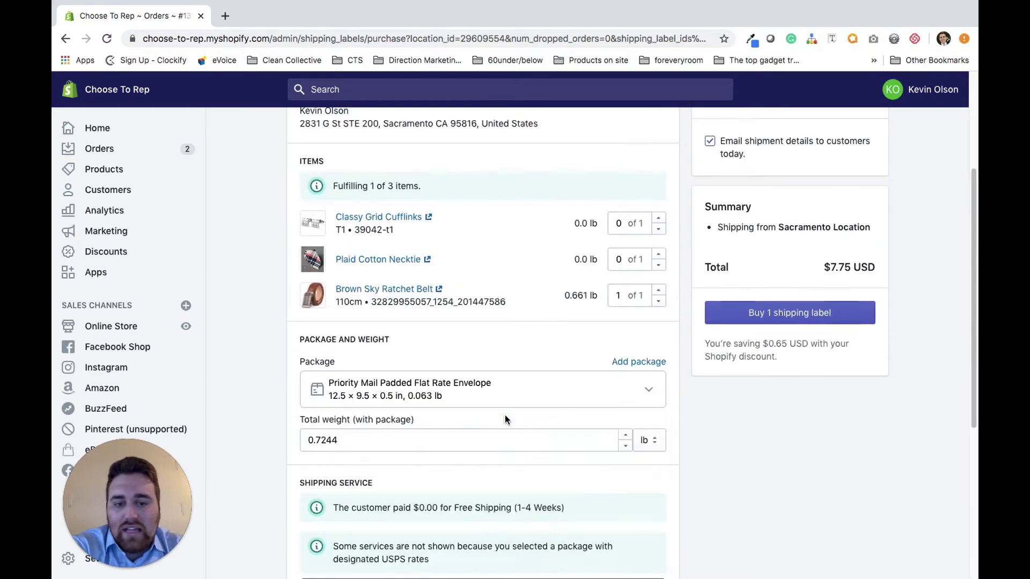
{"action": "scroll", "coordinate": [259, 434], "scroll_direction": "down", "scroll_amount": 5}
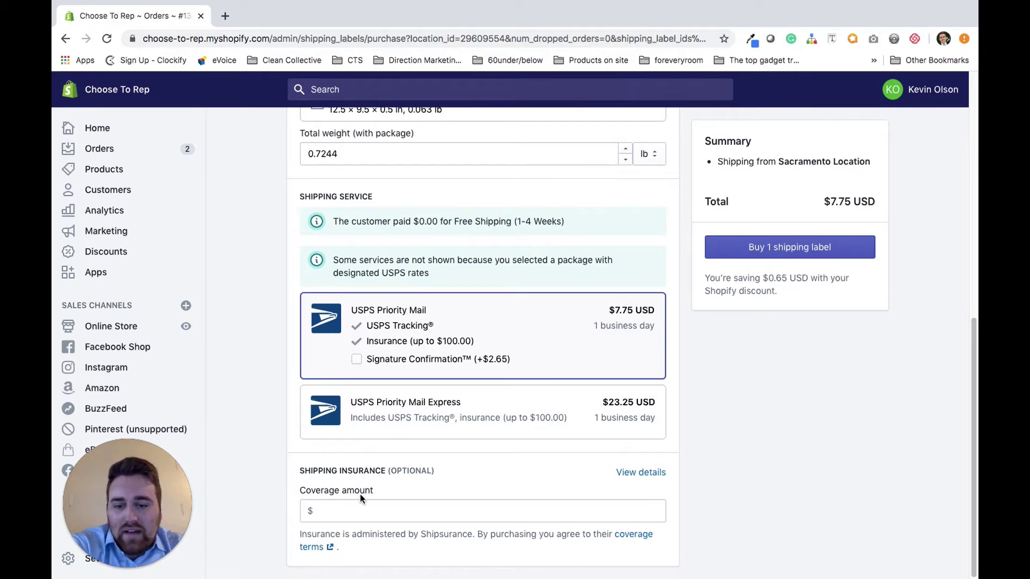
{"action": "scroll", "coordinate": [361, 498], "scroll_direction": "up", "scroll_amount": 4}
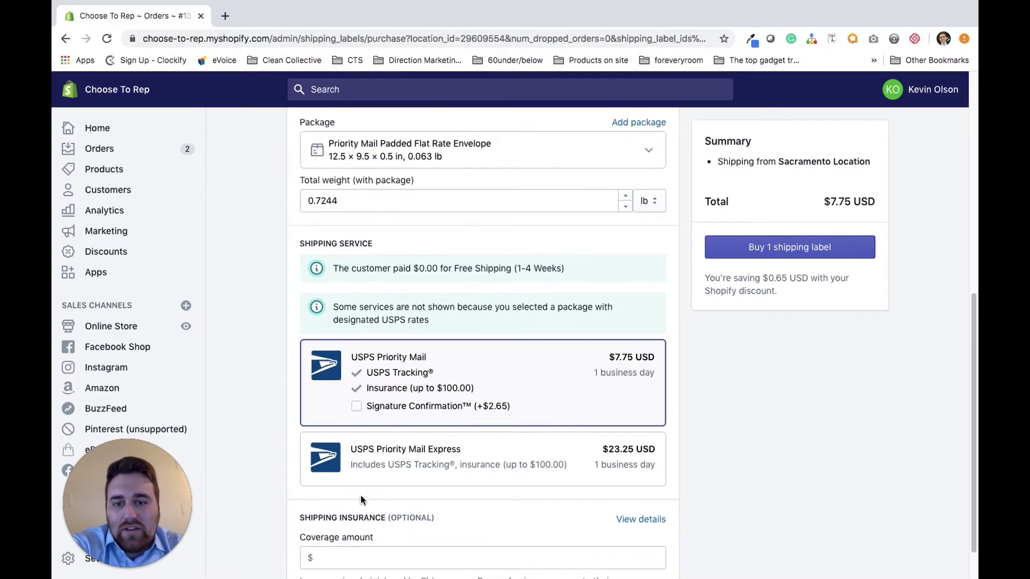
{"action": "scroll", "coordinate": [360, 494], "scroll_direction": "up", "scroll_amount": 4}
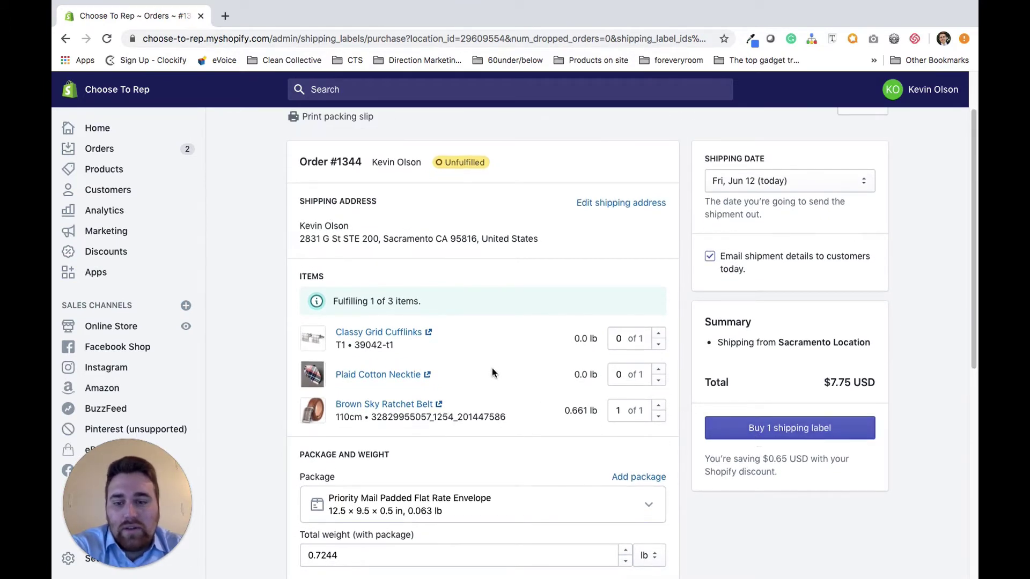
{"action": "left_click", "coordinate": [766, 433]}
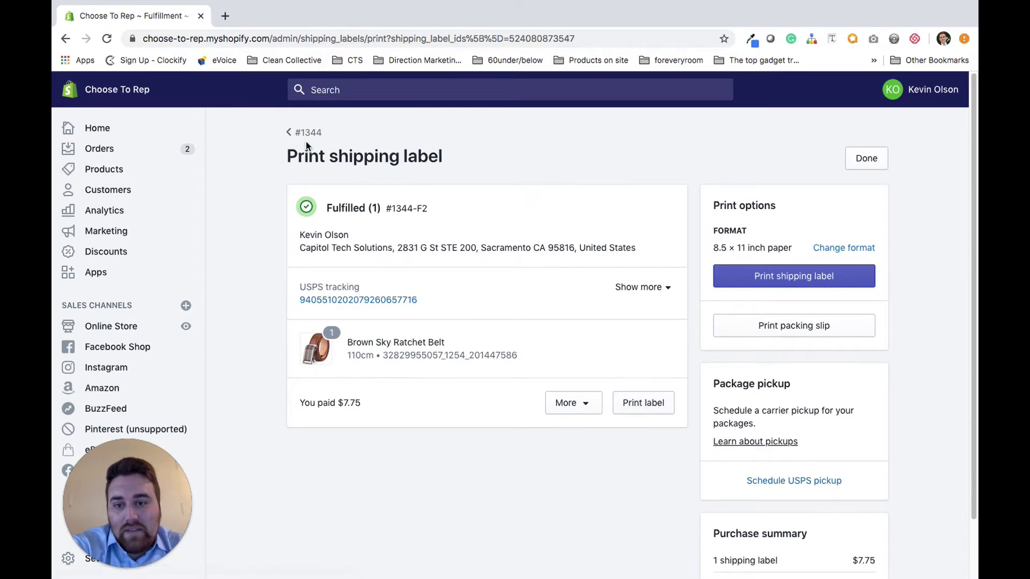
Step: Go back to order #1344 once the belt's label purchase finishes
{"action": "left_click", "coordinate": [293, 131]}
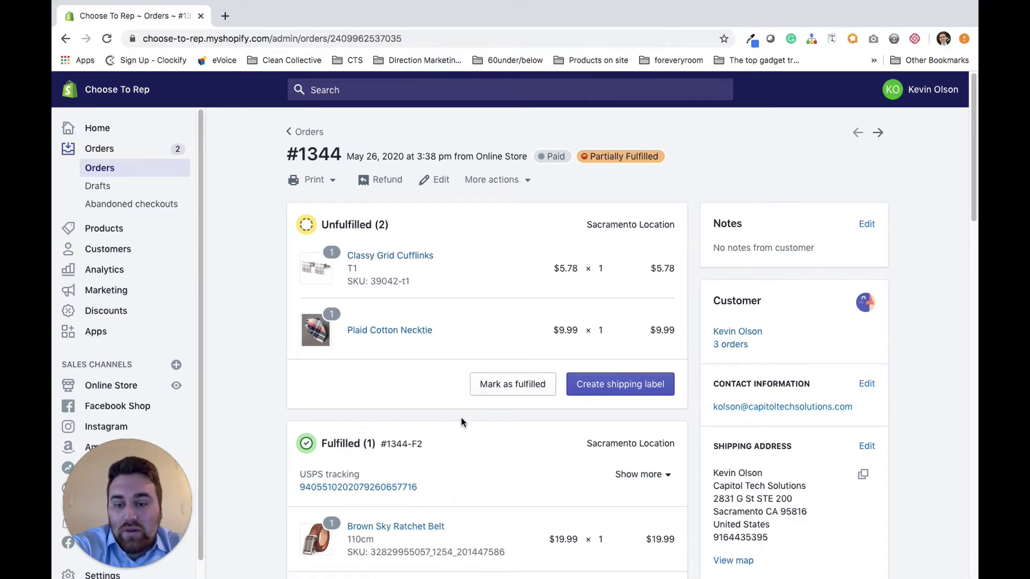
Step: Scroll through order #1344 to review the belt's fulfillment #1344-F2 and its USPS tracking number
{"action": "scroll", "coordinate": [461, 416], "scroll_direction": "down", "scroll_amount": 3}
{"action": "scroll", "coordinate": [462, 417], "scroll_direction": "down", "scroll_amount": 1}
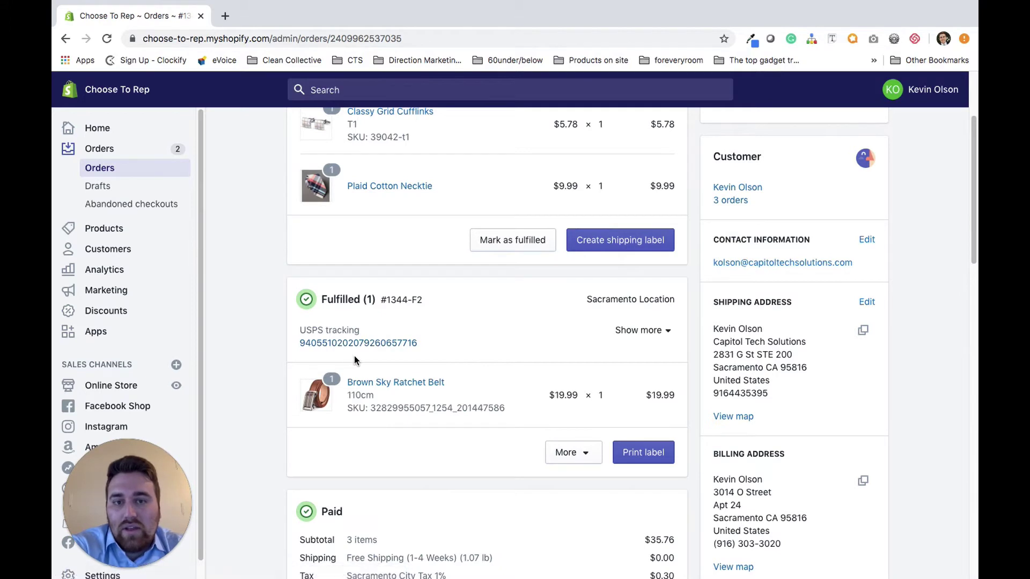
{"action": "scroll", "coordinate": [398, 322], "scroll_direction": "up", "scroll_amount": 5}
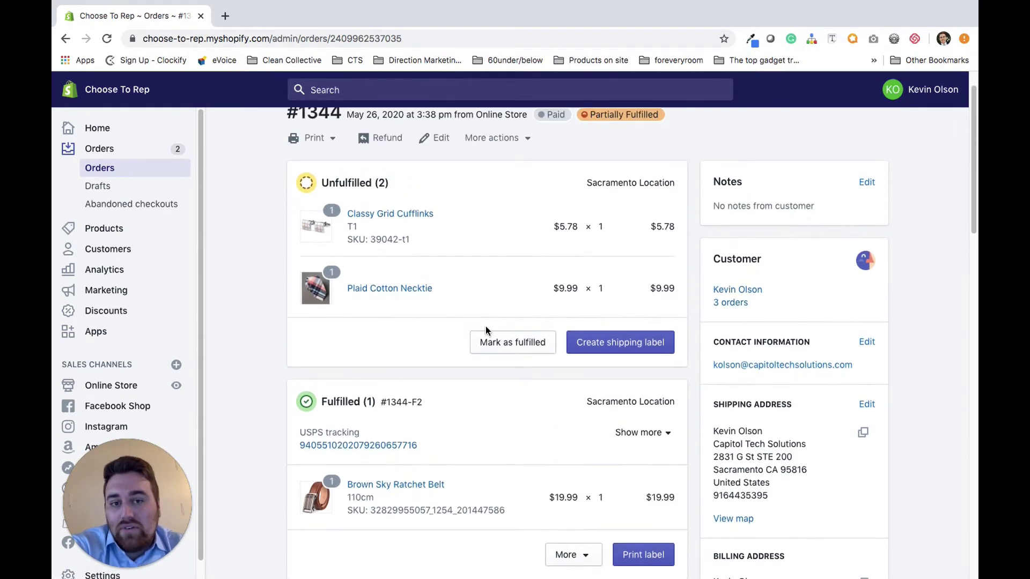
Step: Start a label for only the Plaid Cotton Necktie, cufflinks at 0, in a Priority Mail Padded Flat Rate Envelope
{"action": "left_click", "coordinate": [598, 377]}
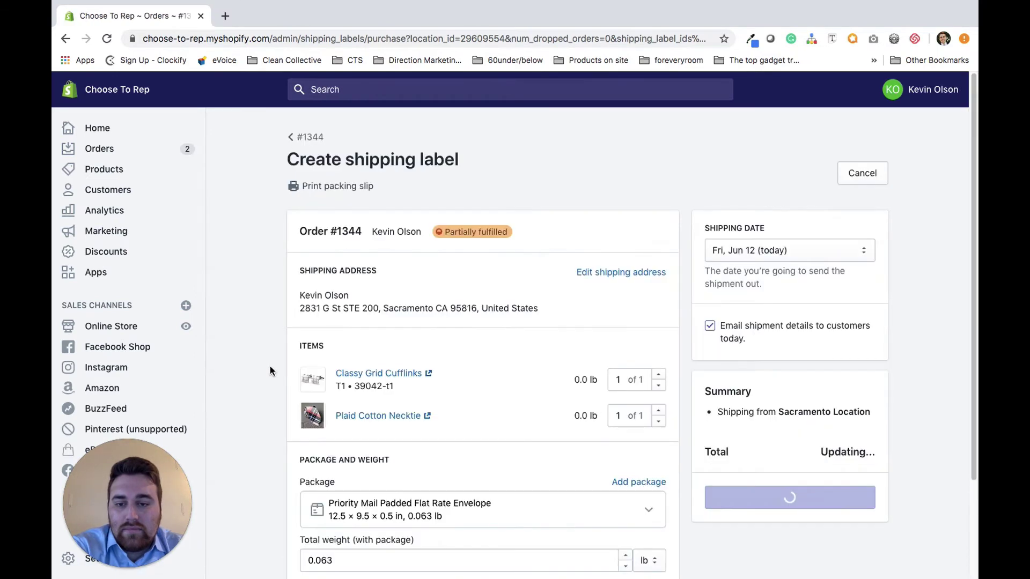
{"action": "scroll", "coordinate": [290, 357], "scroll_direction": "down", "scroll_amount": 3}
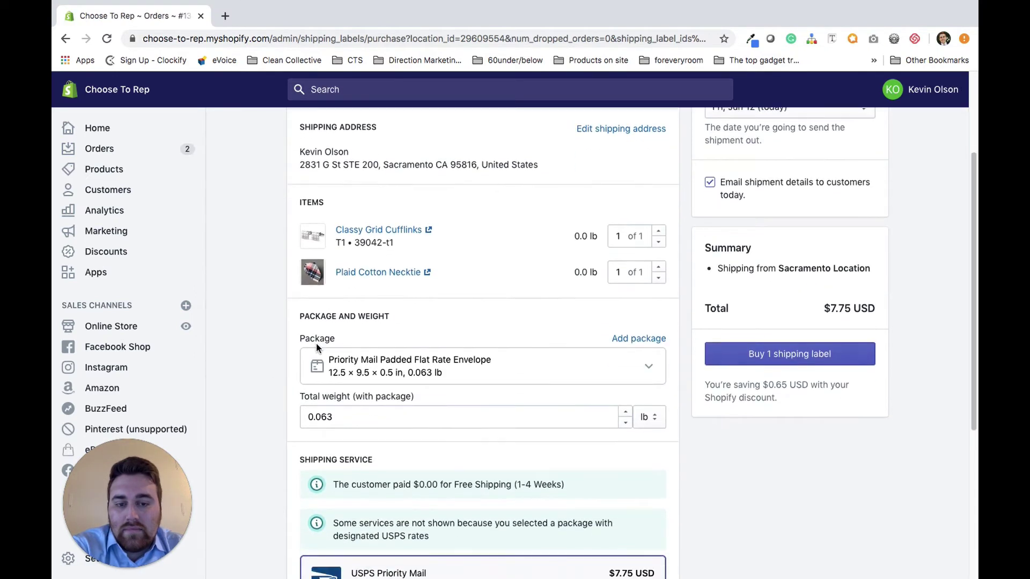
{"action": "left_click", "coordinate": [658, 243]}
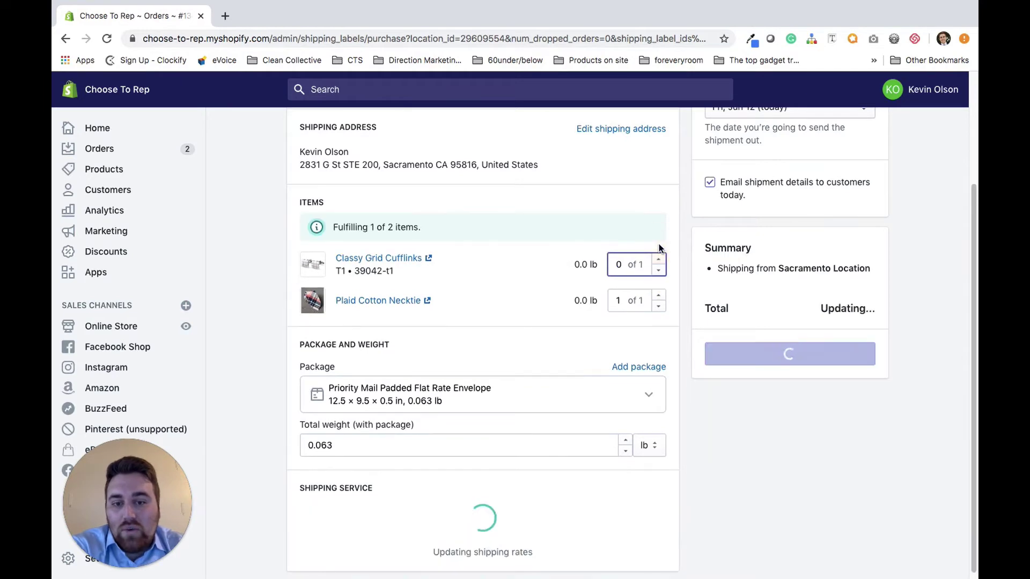
{"action": "scroll", "coordinate": [287, 351], "scroll_direction": "down", "scroll_amount": 2}
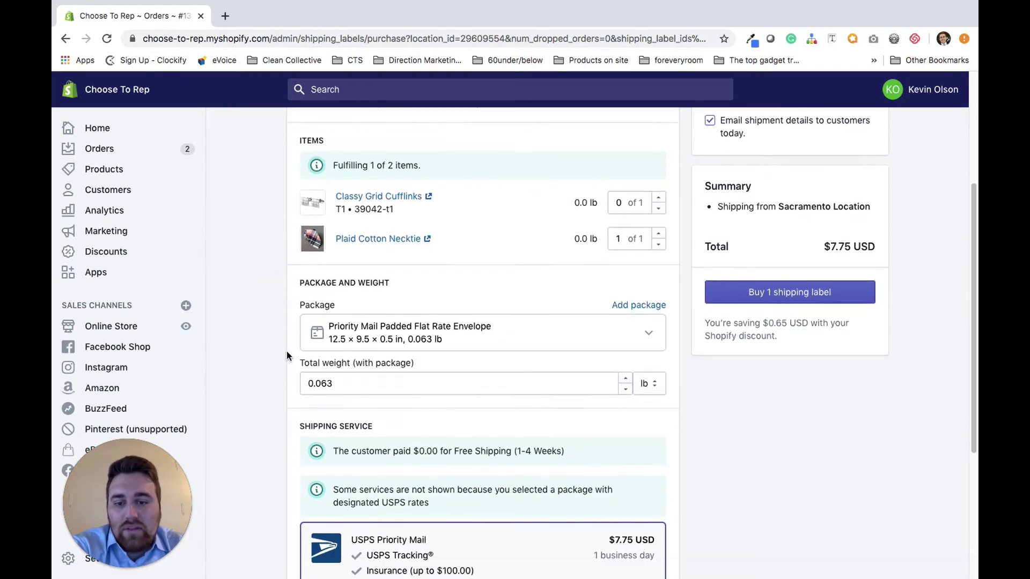
{"action": "left_click", "coordinate": [440, 313]}
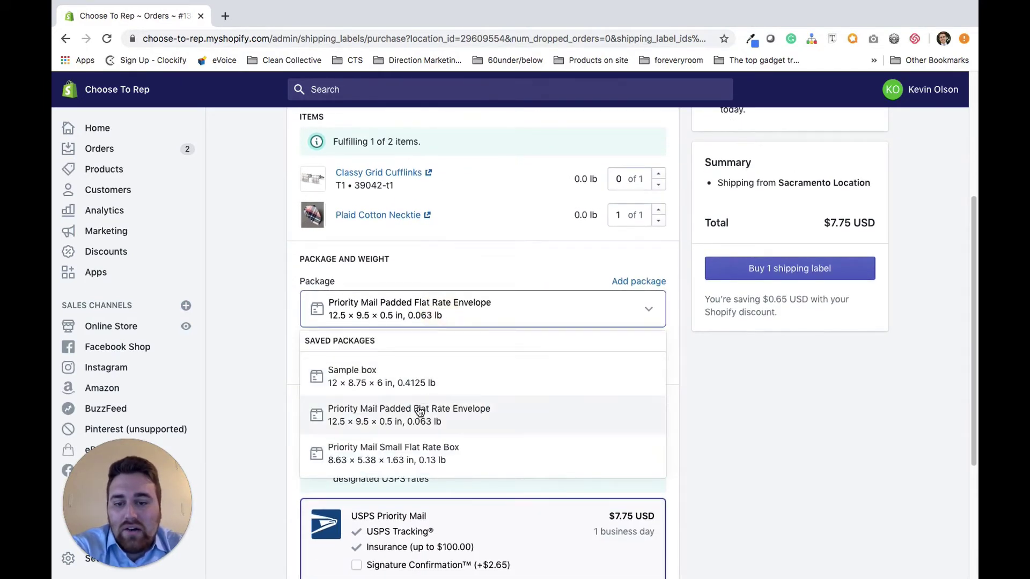
{"action": "left_click", "coordinate": [436, 433]}
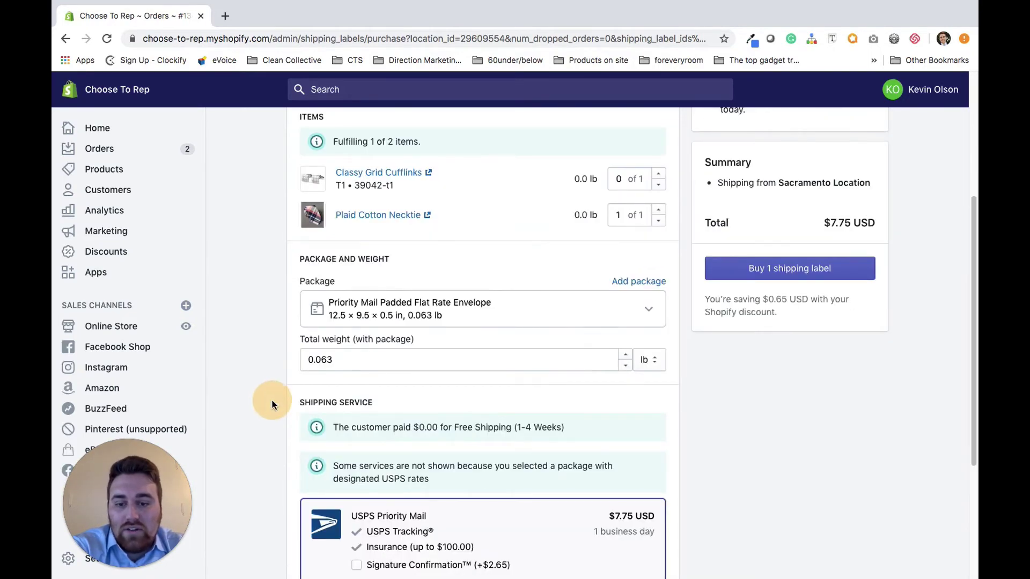
{"action": "scroll", "coordinate": [692, 424], "scroll_direction": "up", "scroll_amount": 1}
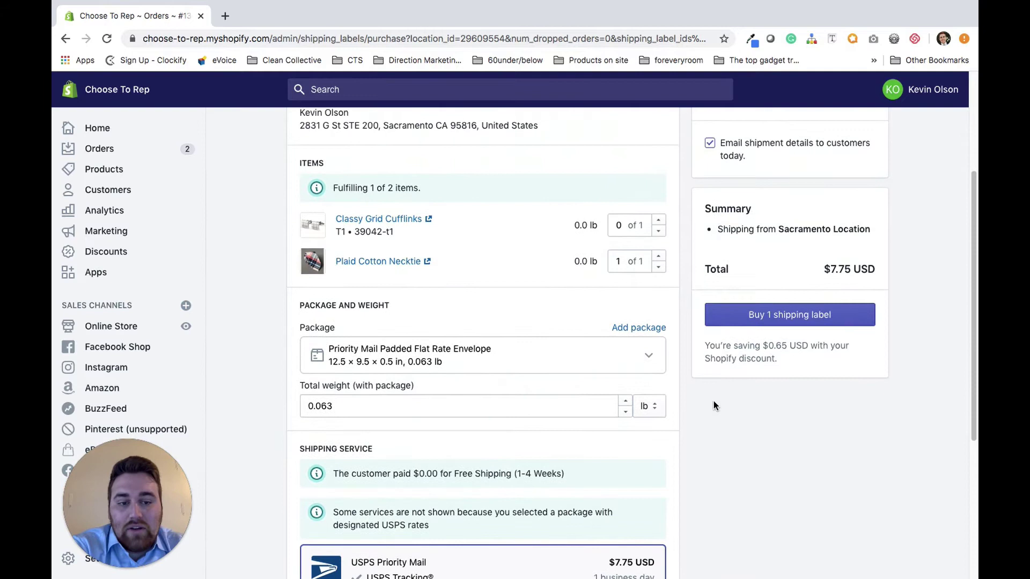
Step: Buy the necktie's $7.75 USPS label as fulfillment #1344-F3 and return to the order
{"action": "left_click", "coordinate": [757, 317]}
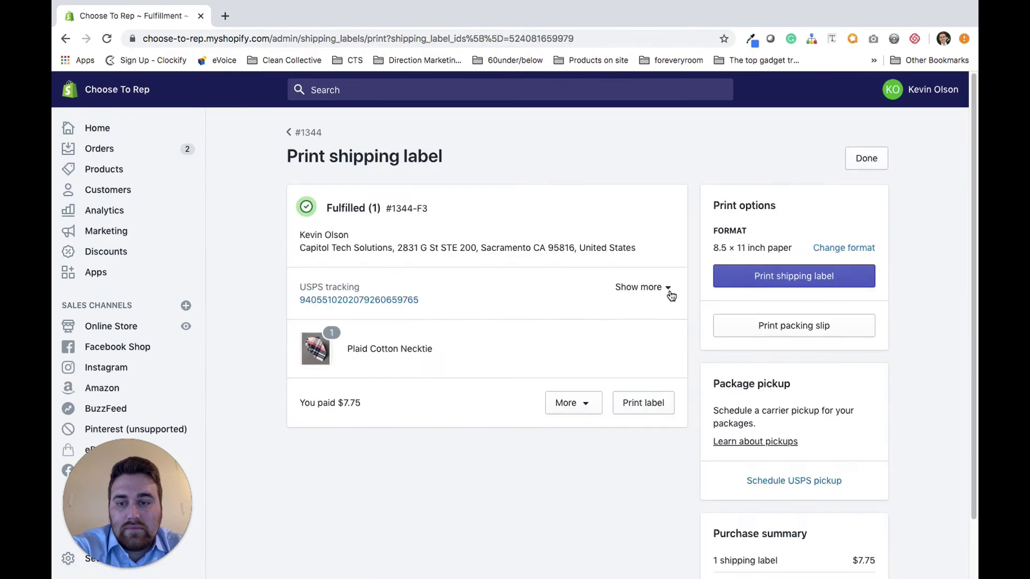
{"action": "left_click", "coordinate": [867, 158]}
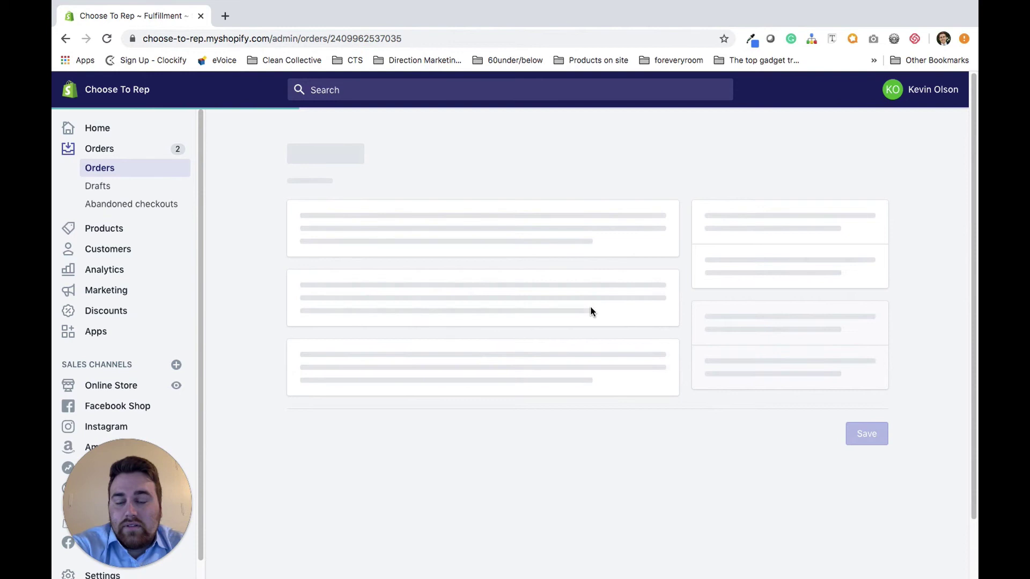
{"action": "scroll", "coordinate": [559, 402], "scroll_direction": "down", "scroll_amount": 5}
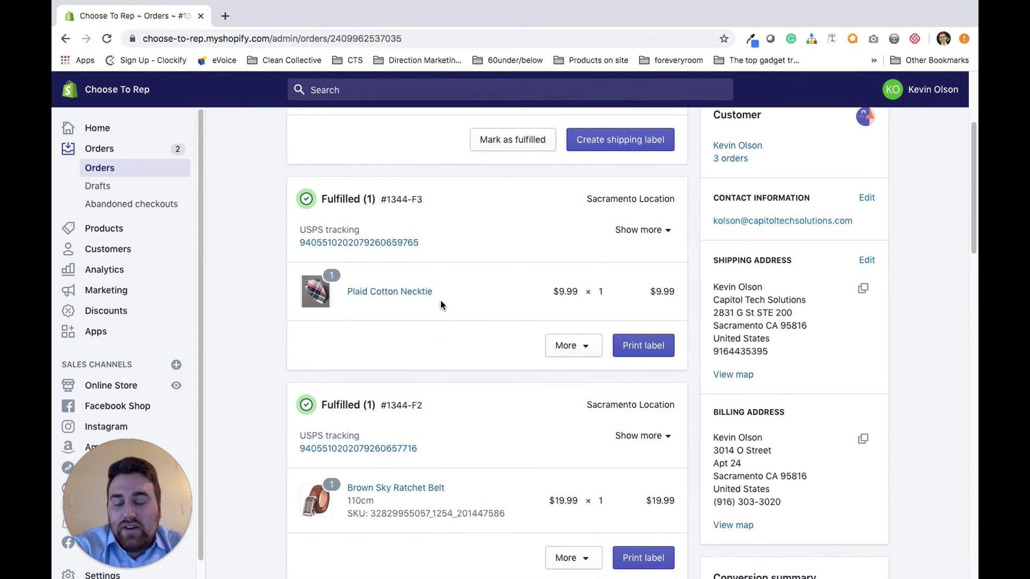
{"action": "scroll", "coordinate": [283, 347], "scroll_direction": "down", "scroll_amount": 2}
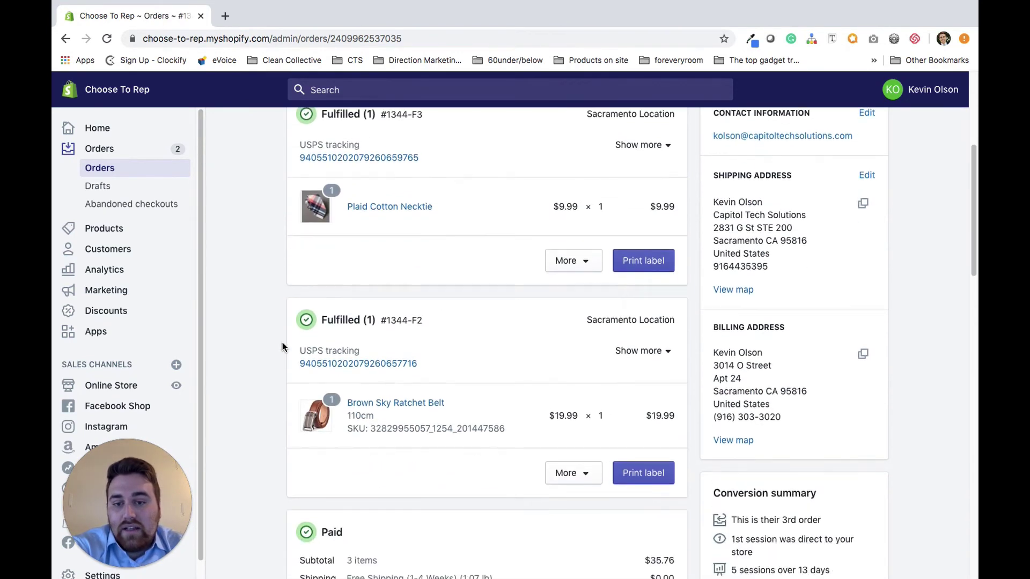
{"action": "scroll", "coordinate": [301, 471], "scroll_direction": "down", "scroll_amount": 1}
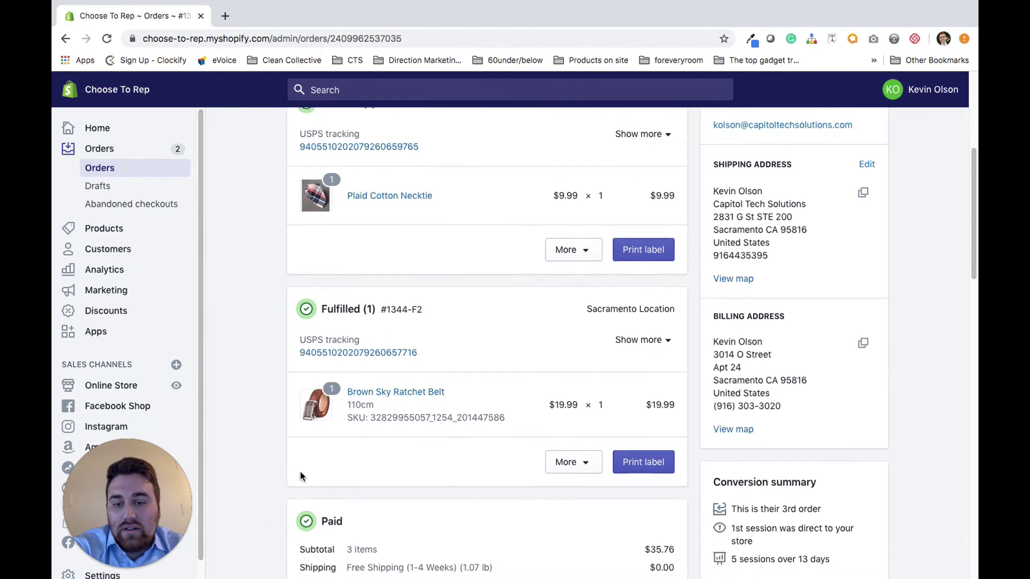
{"action": "scroll", "coordinate": [300, 471], "scroll_direction": "up", "scroll_amount": 5}
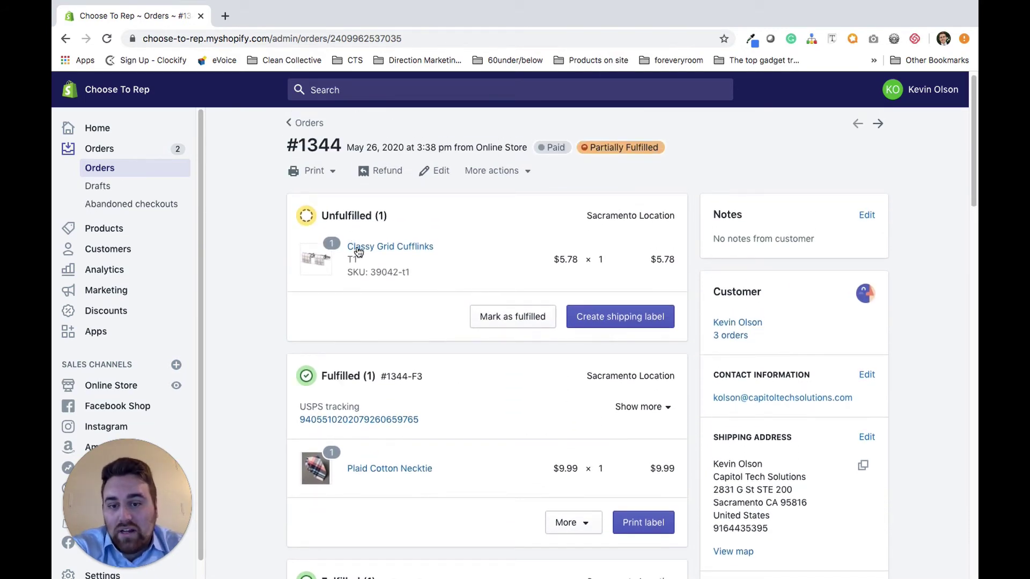
{"action": "scroll", "coordinate": [481, 403], "scroll_direction": "down", "scroll_amount": 1}
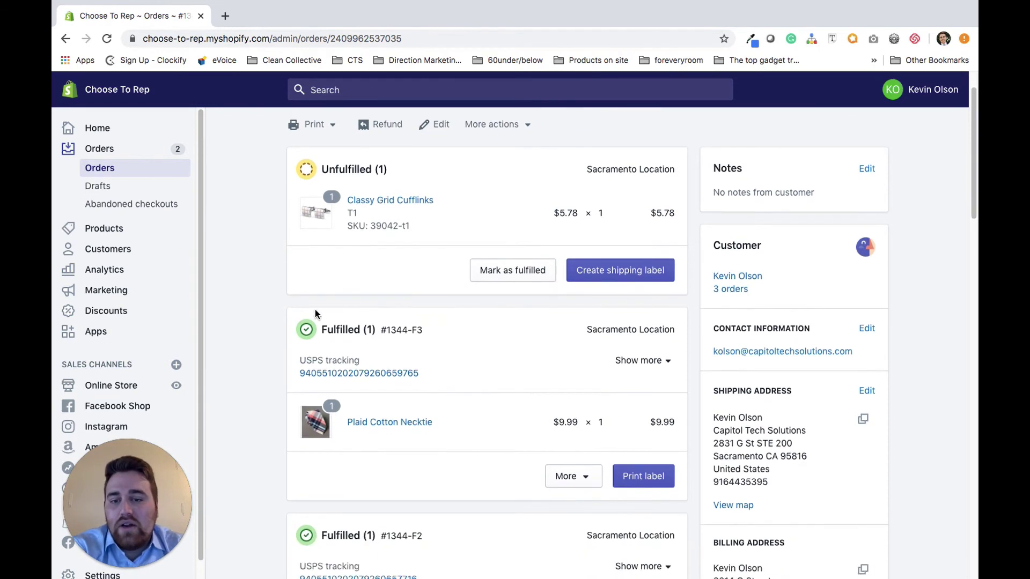
{"action": "scroll", "coordinate": [295, 365], "scroll_direction": "down", "scroll_amount": 4}
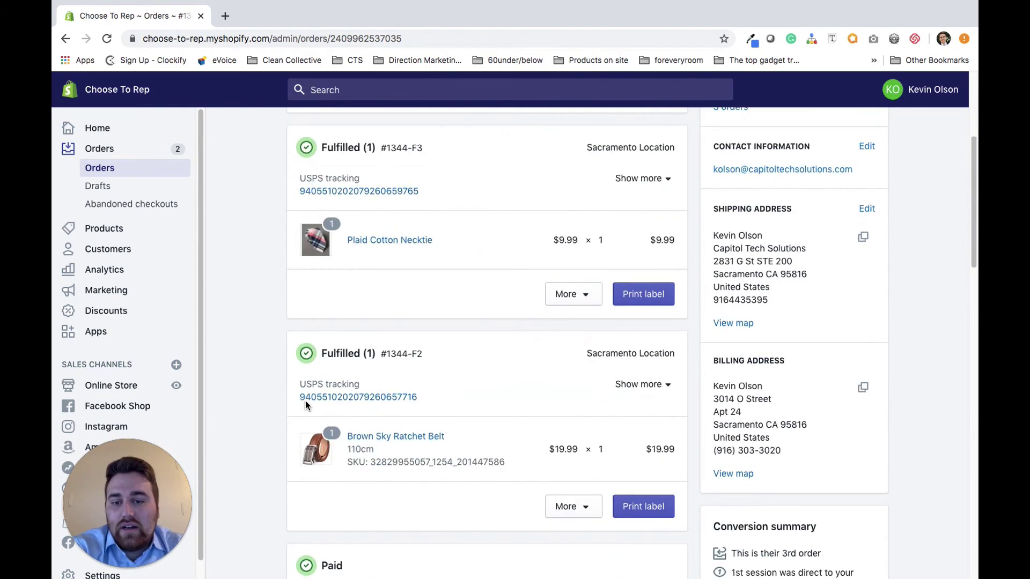
{"action": "scroll", "coordinate": [278, 456], "scroll_direction": "down", "scroll_amount": 1}
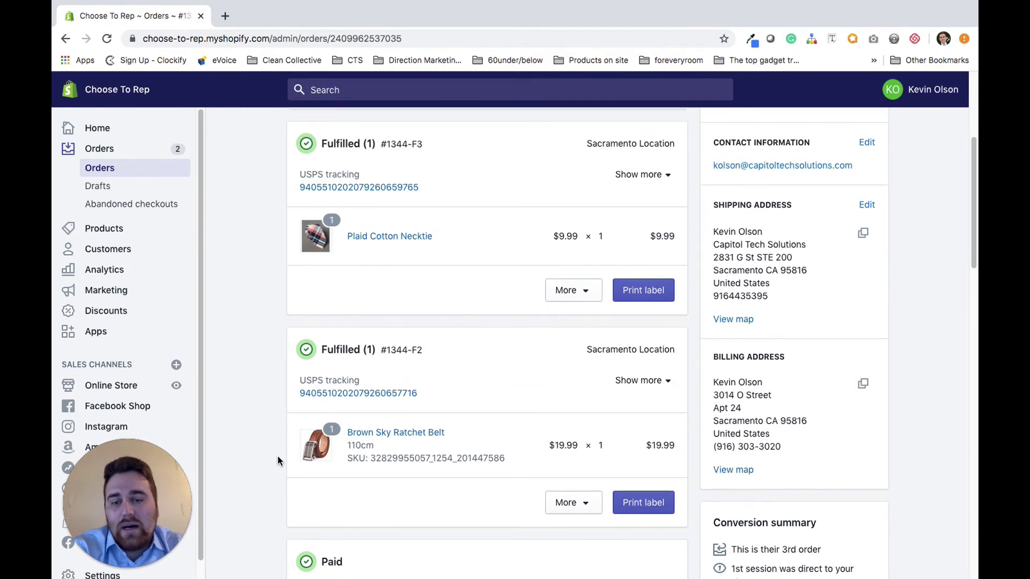
{"action": "scroll", "coordinate": [278, 455], "scroll_direction": "up", "scroll_amount": 2}
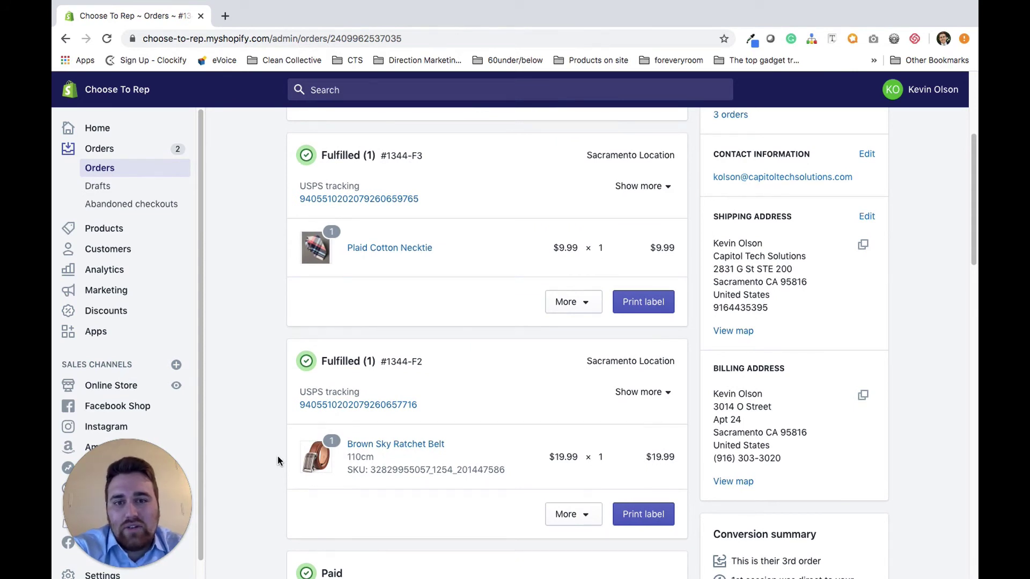
{"action": "scroll", "coordinate": [277, 456], "scroll_direction": "up", "scroll_amount": 2}
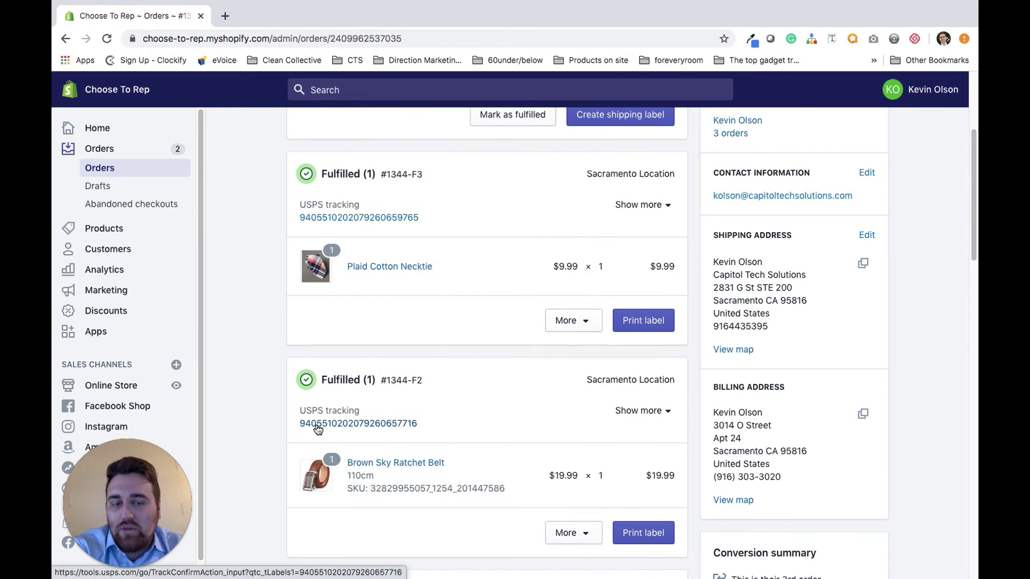
{"action": "scroll", "coordinate": [318, 429], "scroll_direction": "up", "scroll_amount": 2}
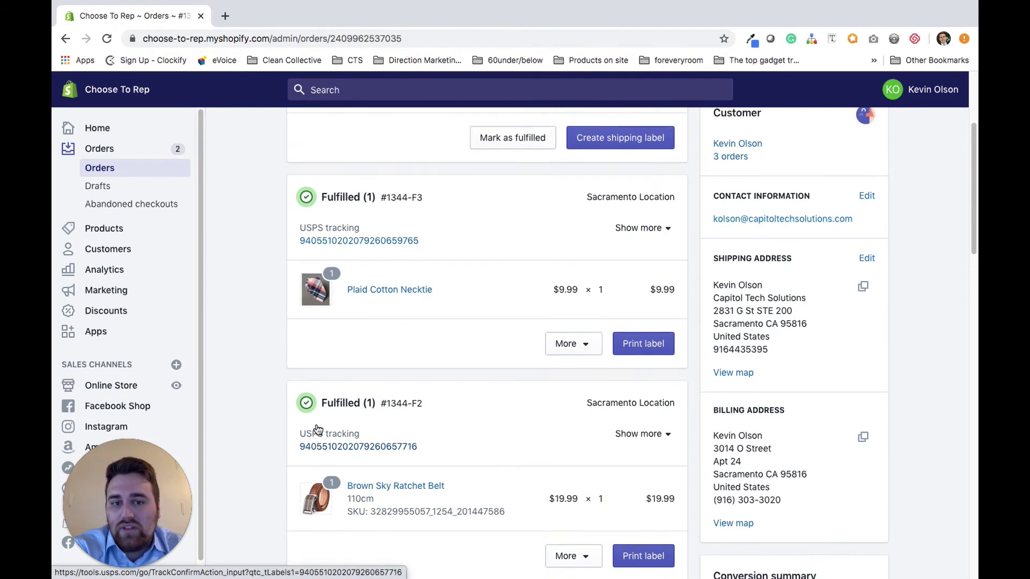
{"action": "scroll", "coordinate": [330, 411], "scroll_direction": "up", "scroll_amount": 1}
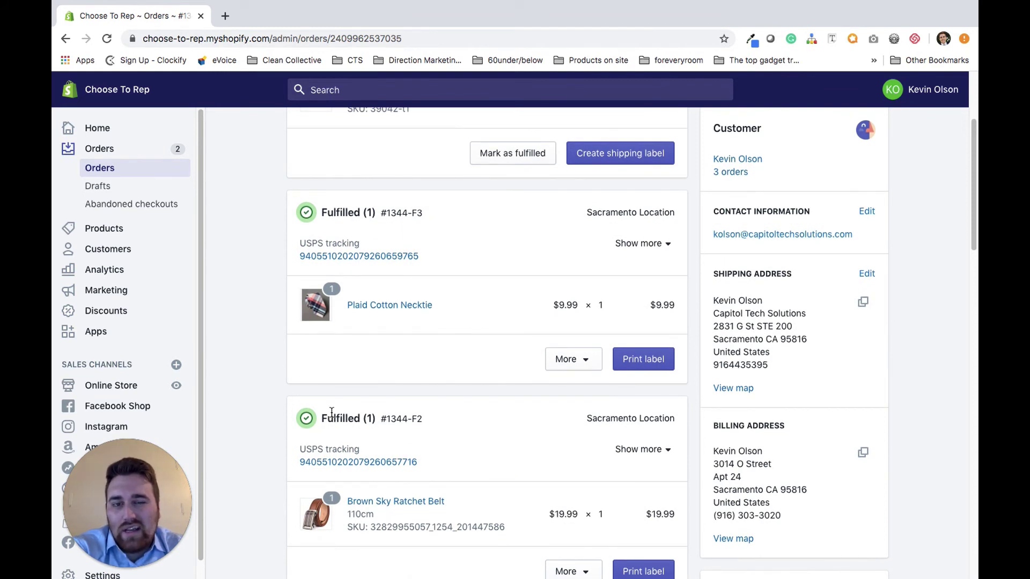
{"action": "scroll", "coordinate": [331, 411], "scroll_direction": "up", "scroll_amount": 2}
{"action": "scroll", "coordinate": [330, 413], "scroll_direction": "up", "scroll_amount": 2}
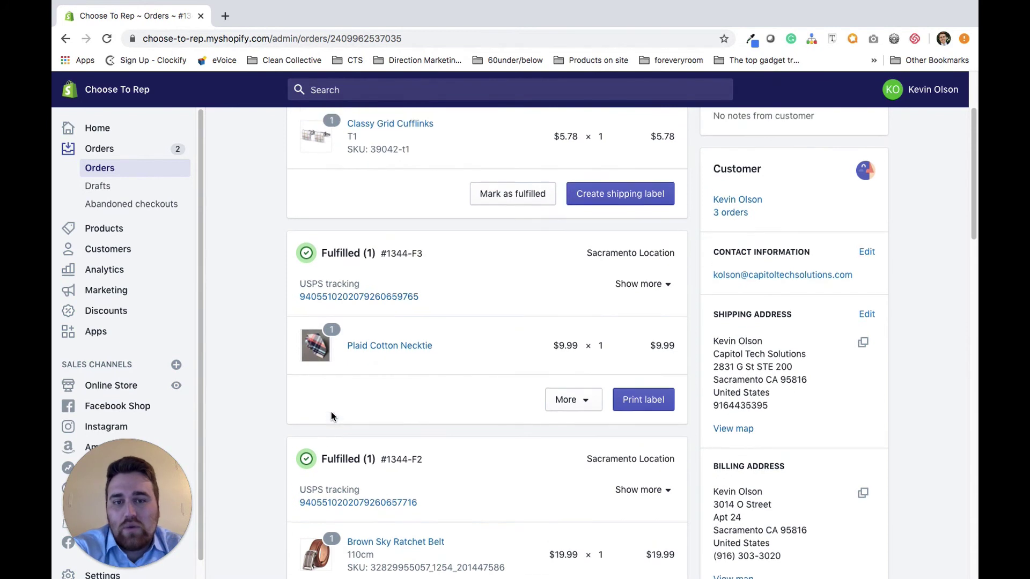
{"action": "scroll", "coordinate": [330, 411], "scroll_direction": "up", "scroll_amount": 6}
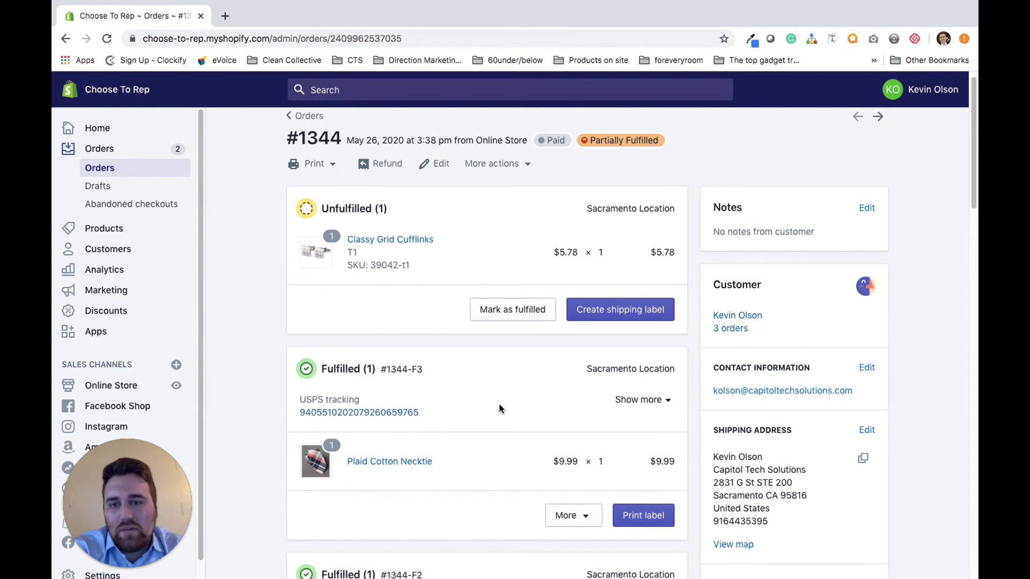
{"action": "scroll", "coordinate": [499, 405], "scroll_direction": "down", "scroll_amount": 10}
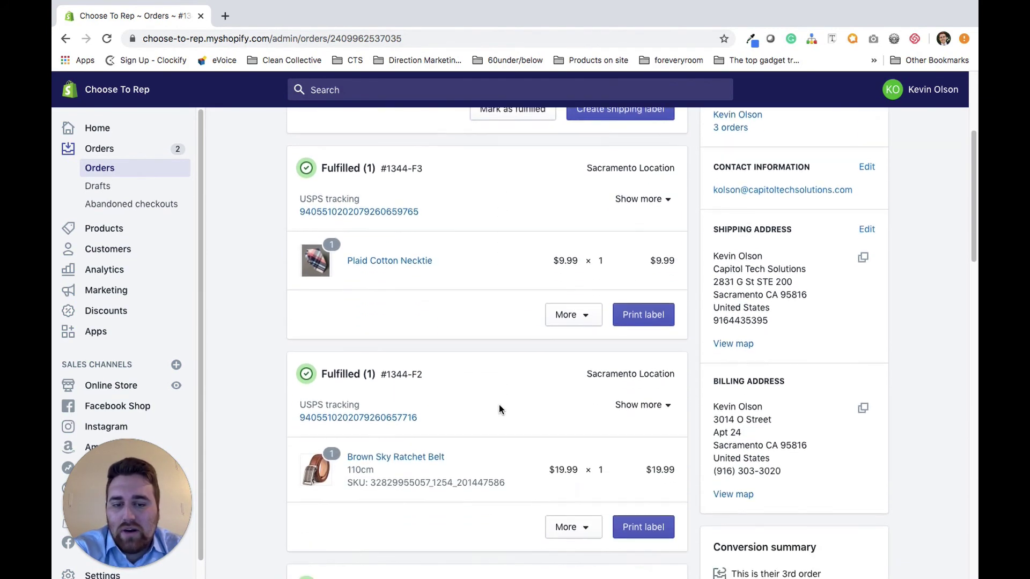
{"action": "scroll", "coordinate": [499, 406], "scroll_direction": "down", "scroll_amount": 1}
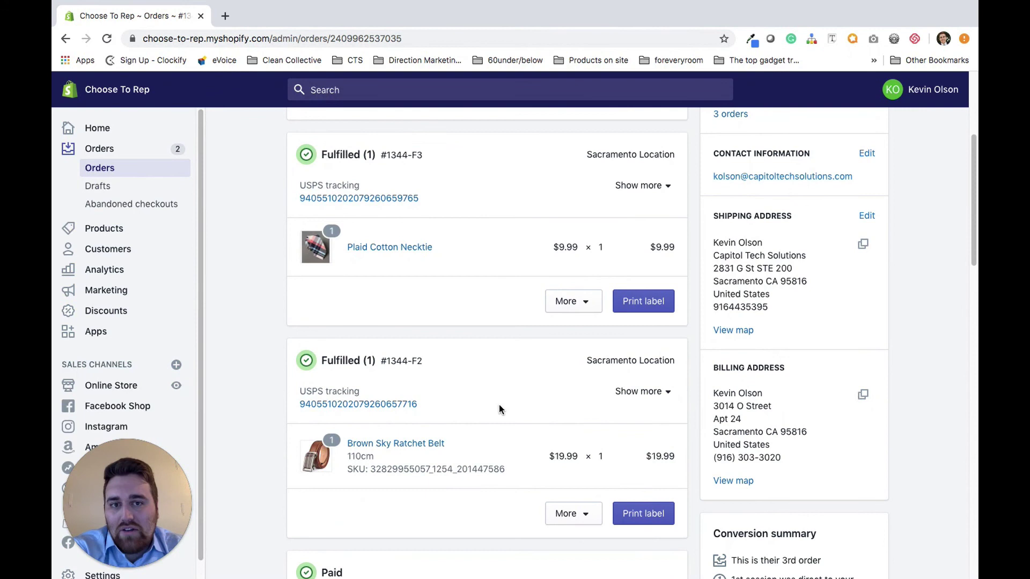